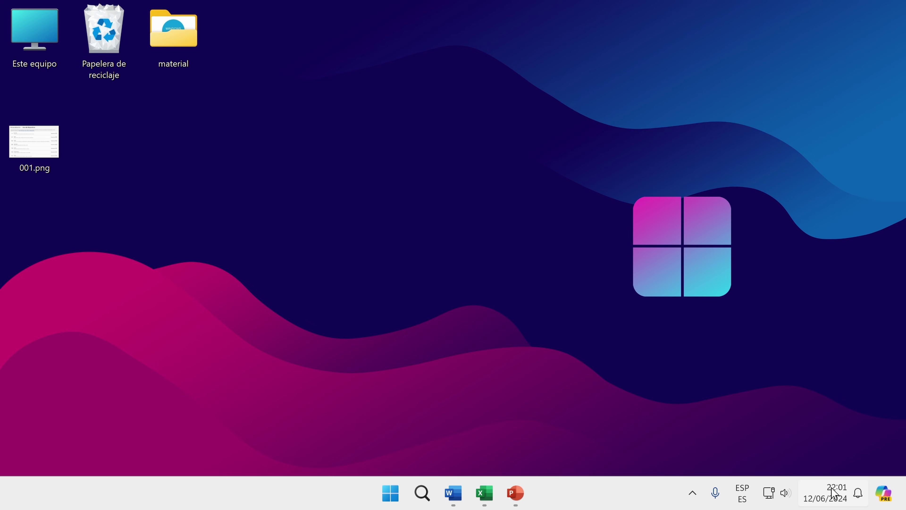
Open the taskbar settings and expand the "Comportamiento de la barra de tareas" options.
mouse_move(837, 489)
right_click(574, 490)
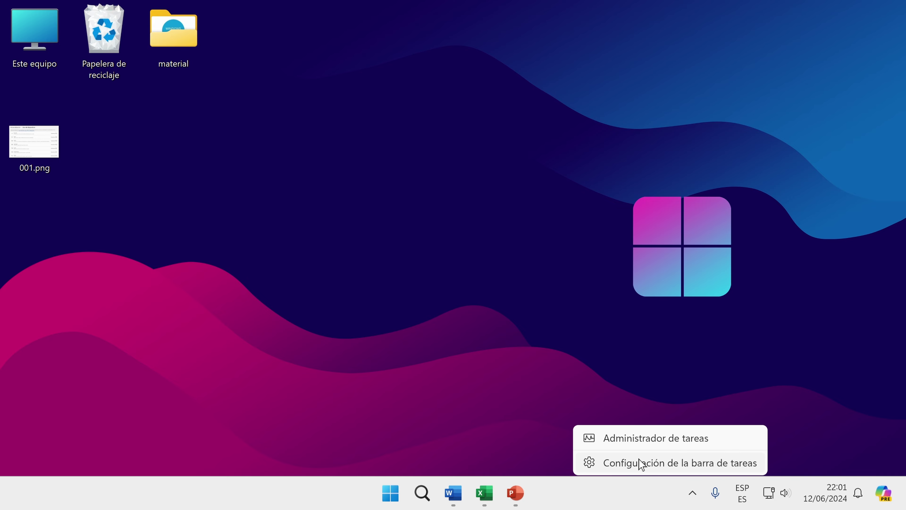
click(650, 468)
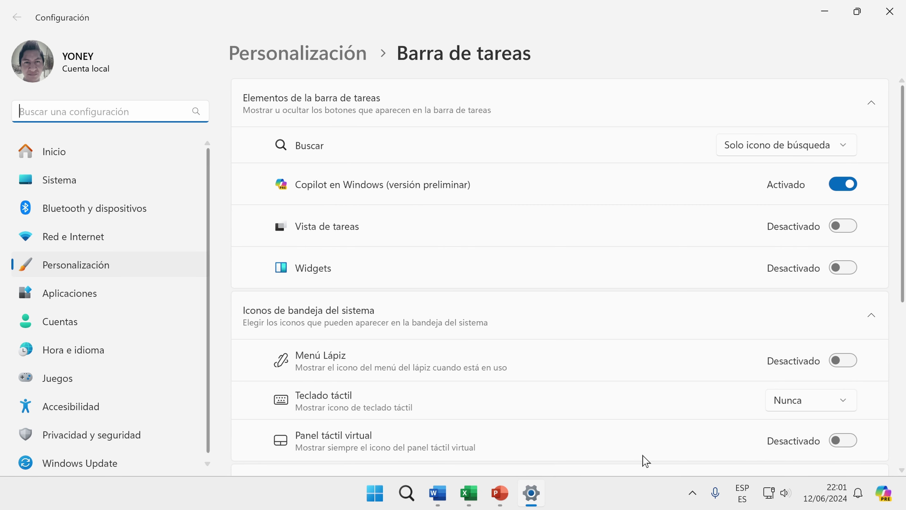
scroll(621, 426, down, 5)
scroll(623, 427, down, 2)
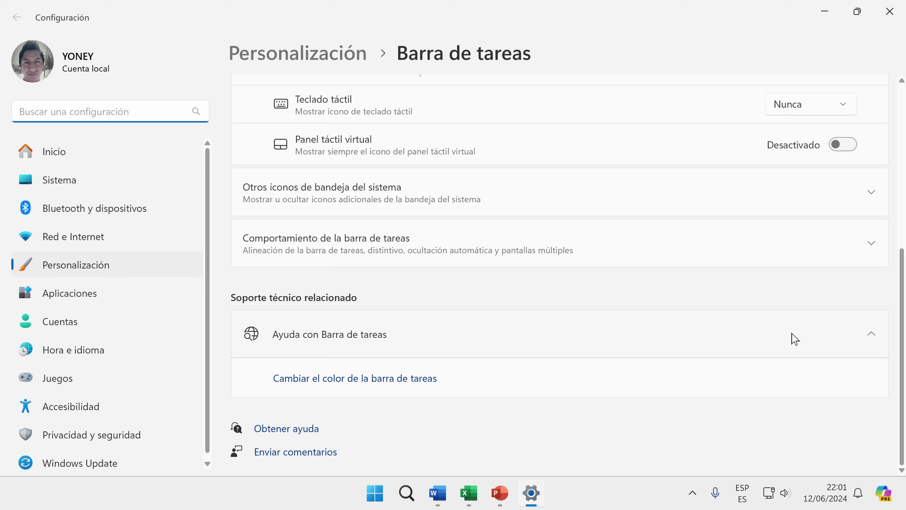
click(873, 245)
Turn the seconds display in the system tray clock on and off again, and close the settings window.
scroll(681, 389, down, 3)
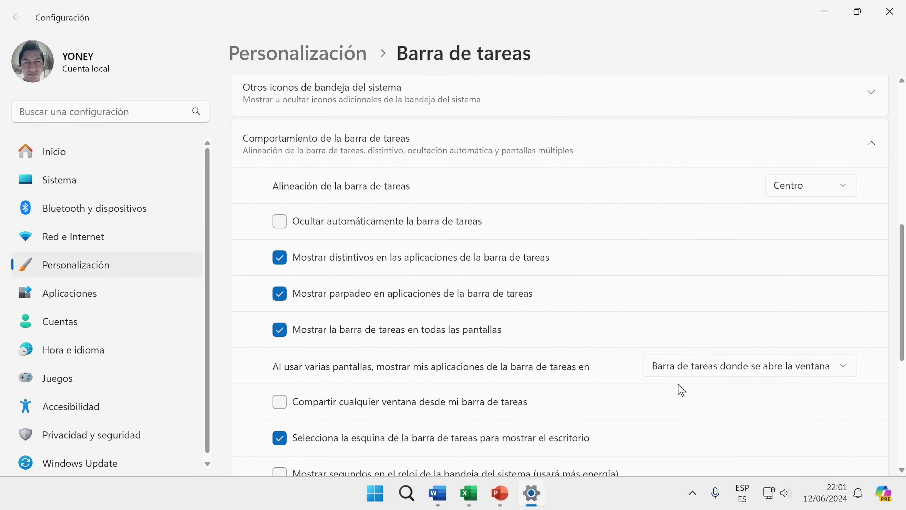
scroll(607, 364, down, 3)
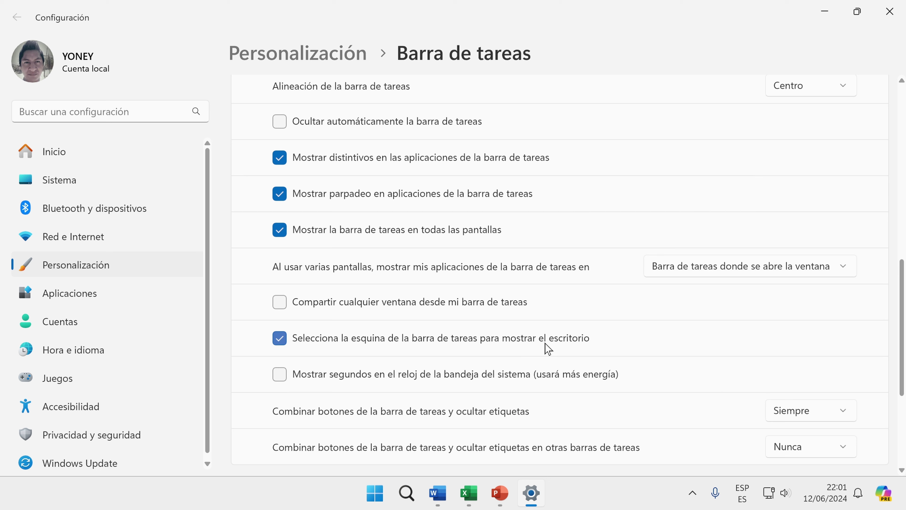
click(280, 375)
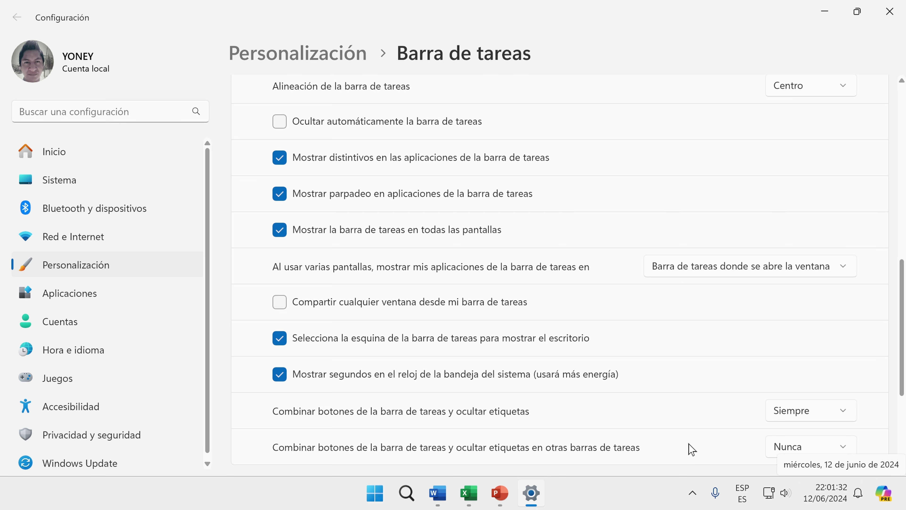
click(462, 374)
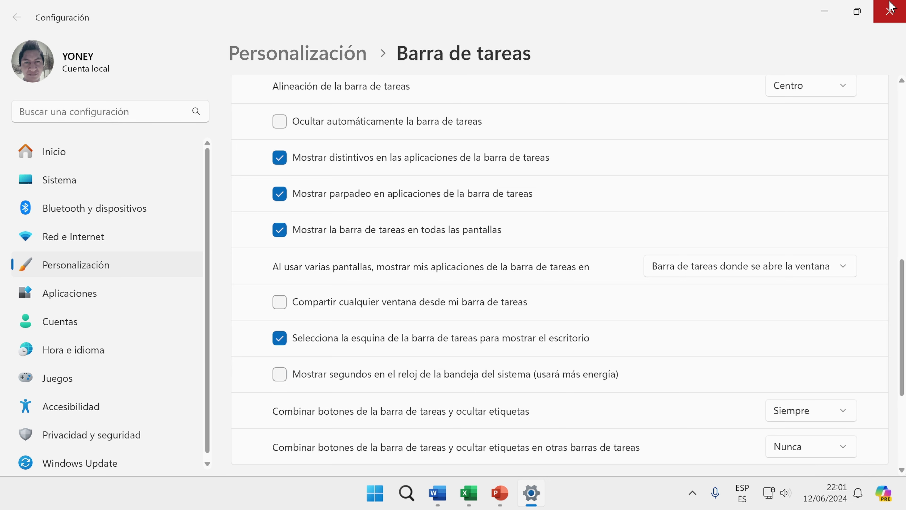
click(890, 11)
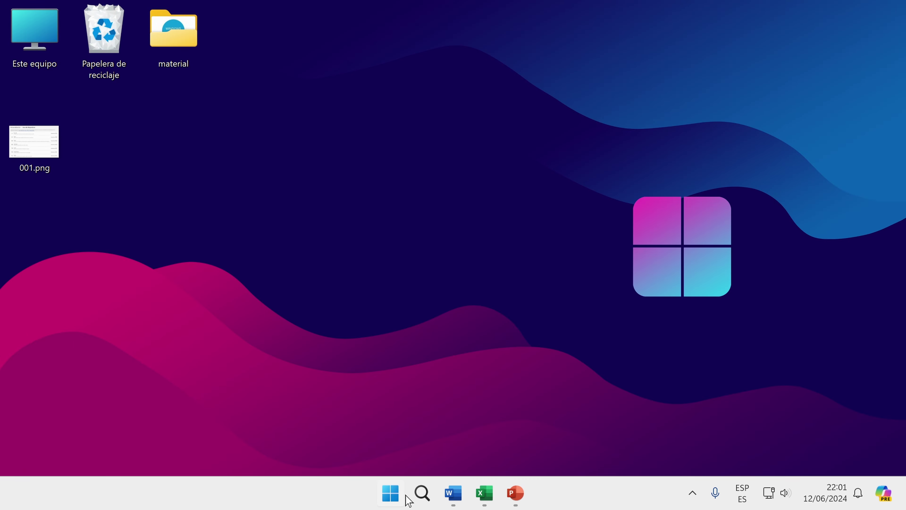
Search for "config" to open Configuración and go to the "Fecha y hora" settings under "Hora e idioma".
click(390, 492)
text(config)
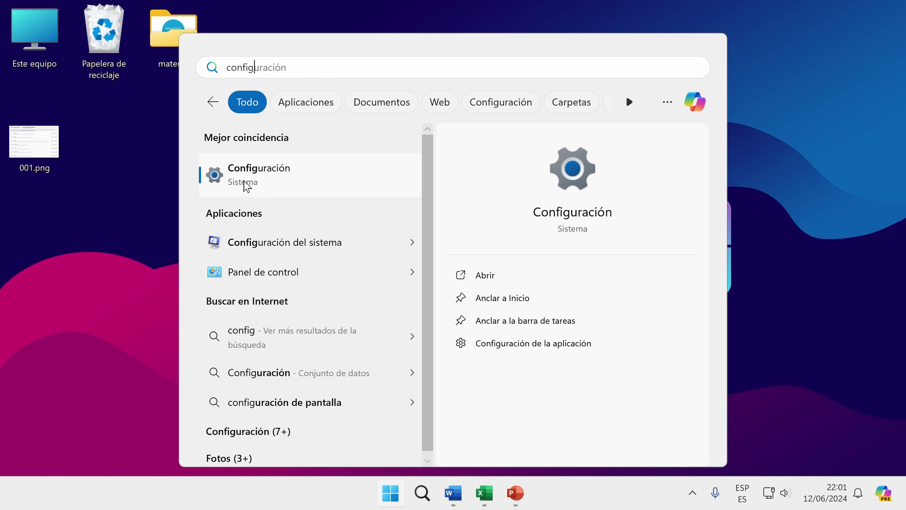
click(257, 179)
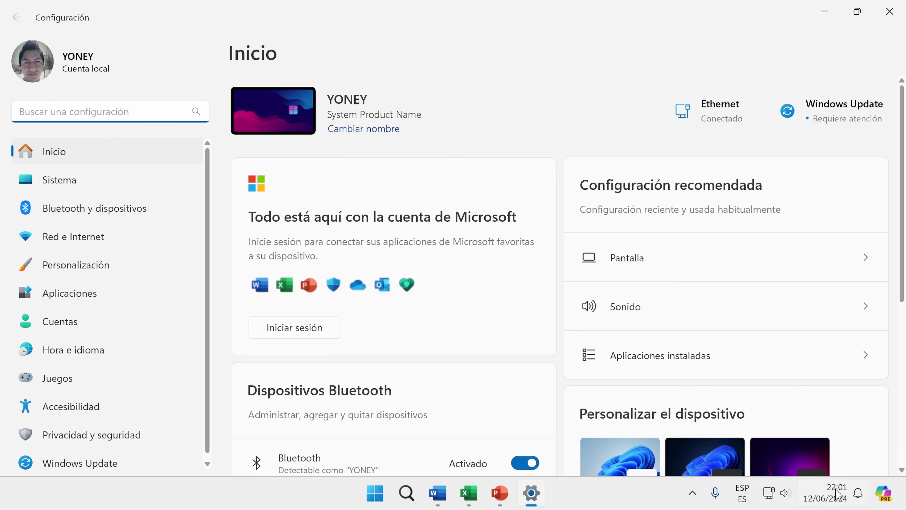
click(71, 349)
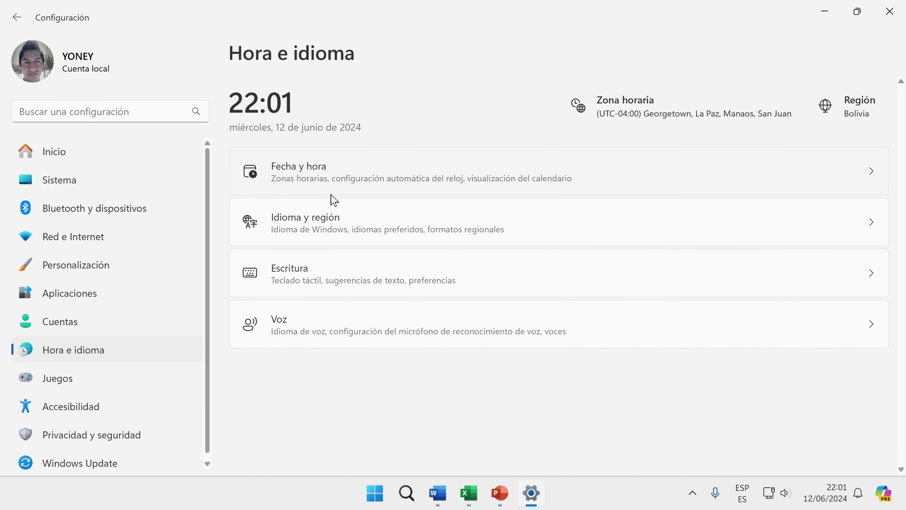
click(318, 175)
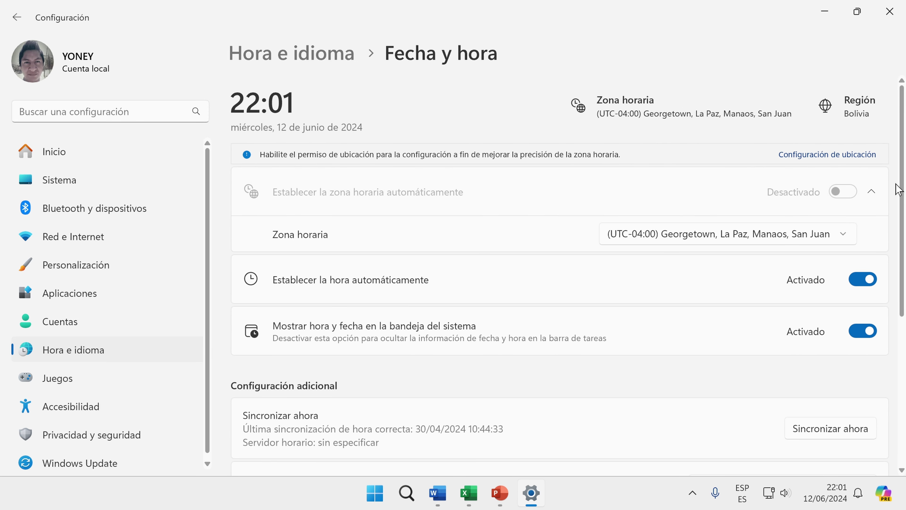
Browse the available time zones under "Zona horaria" without selecting another one.
scroll(899, 214, down, 1)
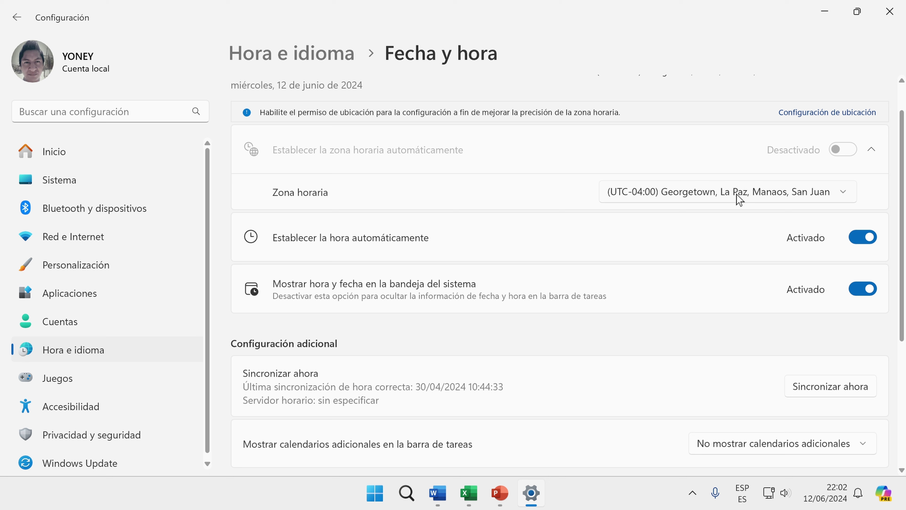
click(669, 198)
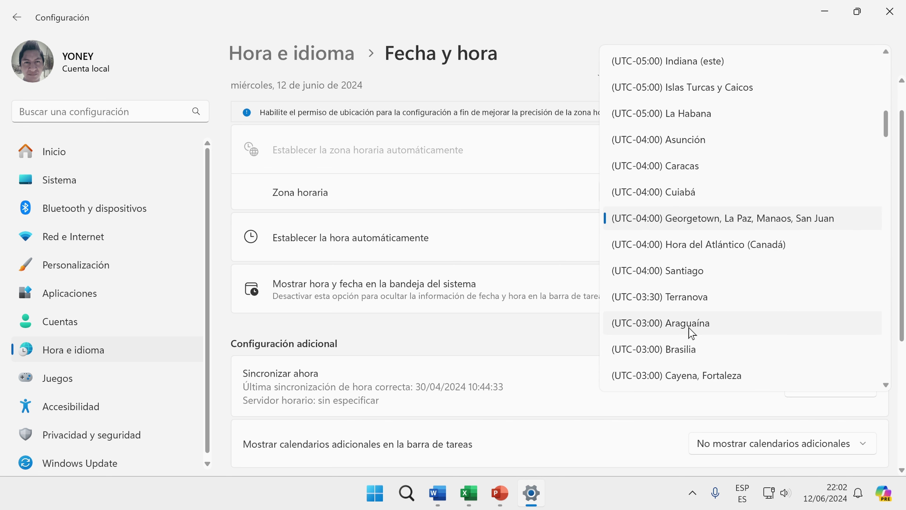
scroll(693, 334, down, 2)
scroll(692, 334, up, 2)
key(Escape)
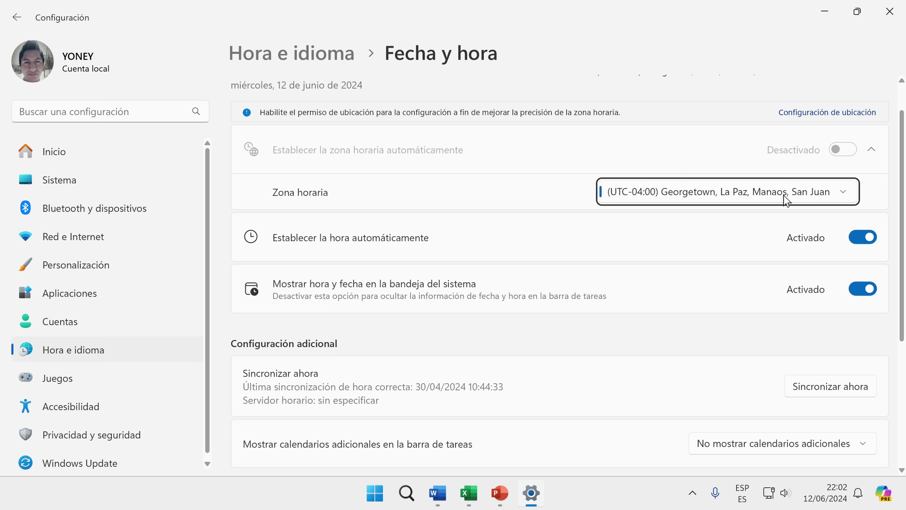
Turn off automatic time setting and view the manual date and time dialog without applying a change.
click(864, 238)
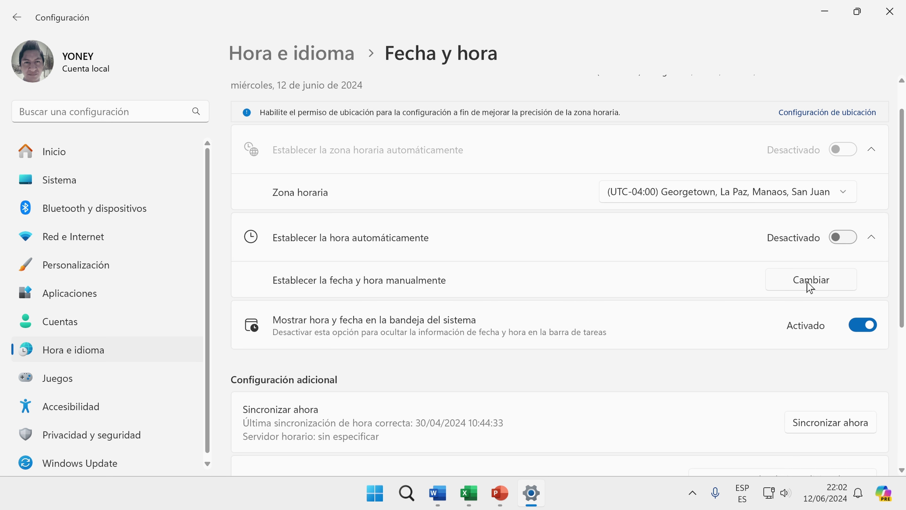
click(812, 281)
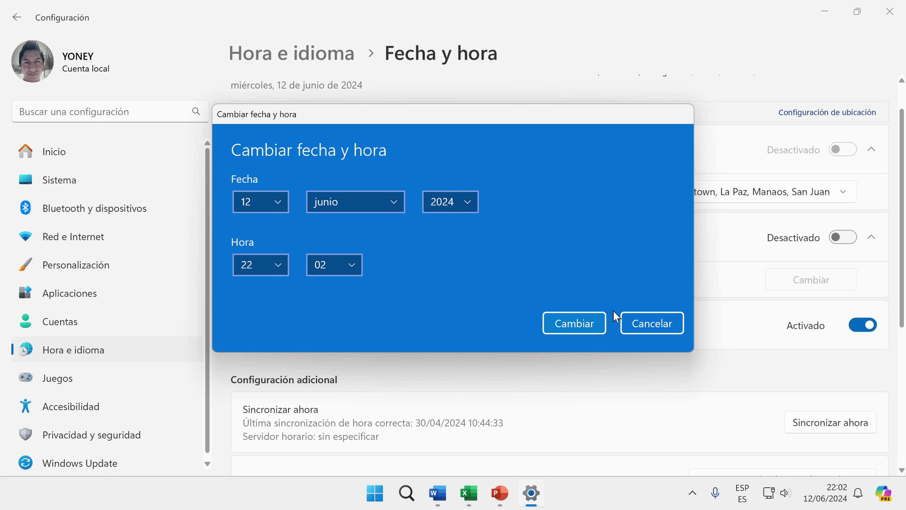
click(646, 325)
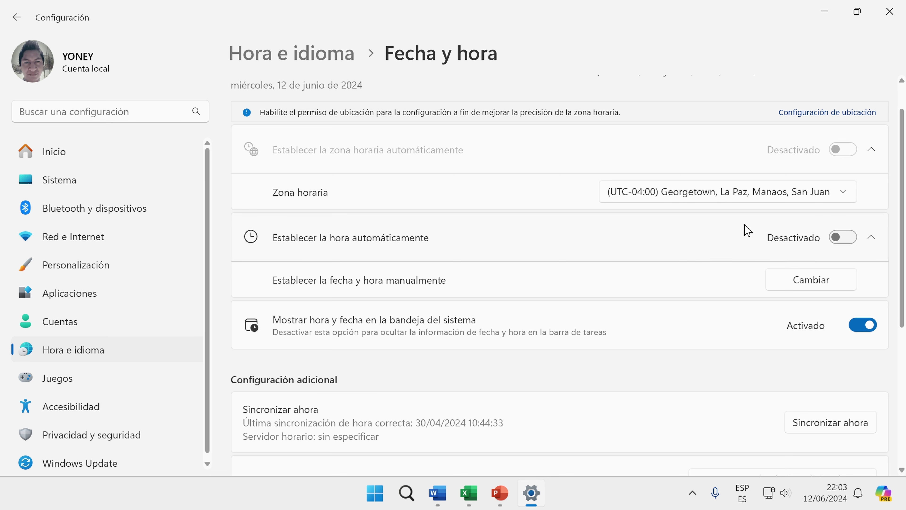
Reopen and cancel the manual date and time dialog, and turn "Establecer la hora automáticamente" back on.
click(806, 279)
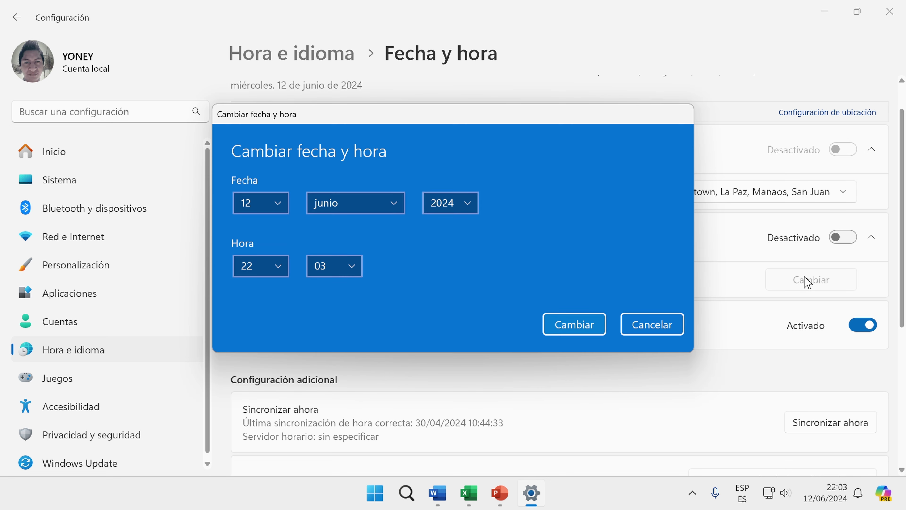
click(652, 325)
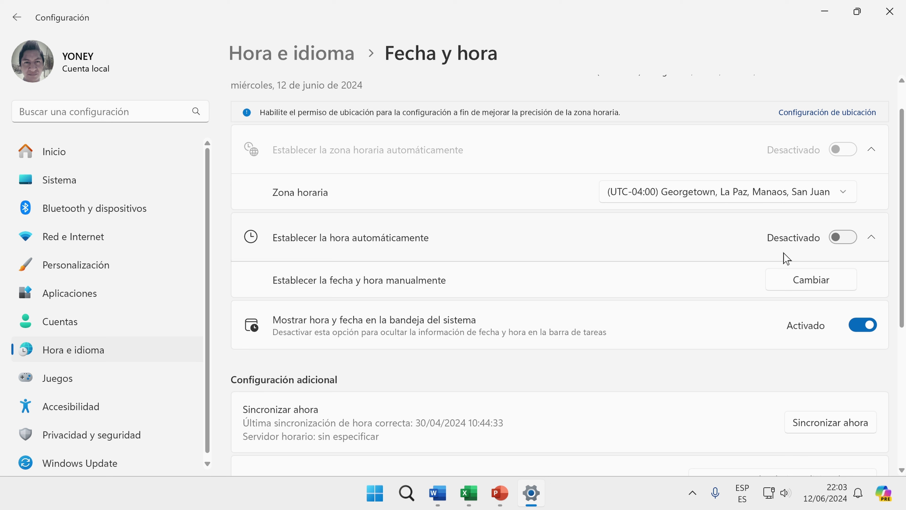
click(847, 237)
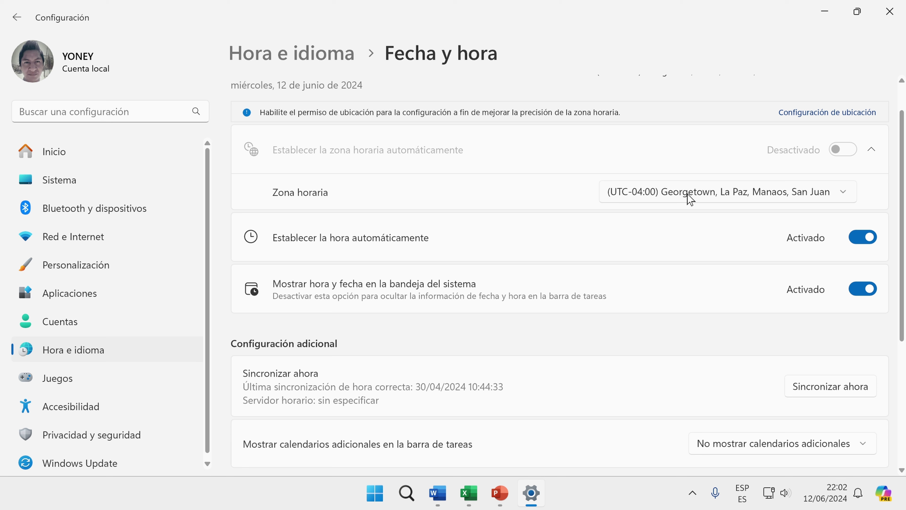
Check the "Zona horaria" options once more and keep the selected time zone.
click(844, 193)
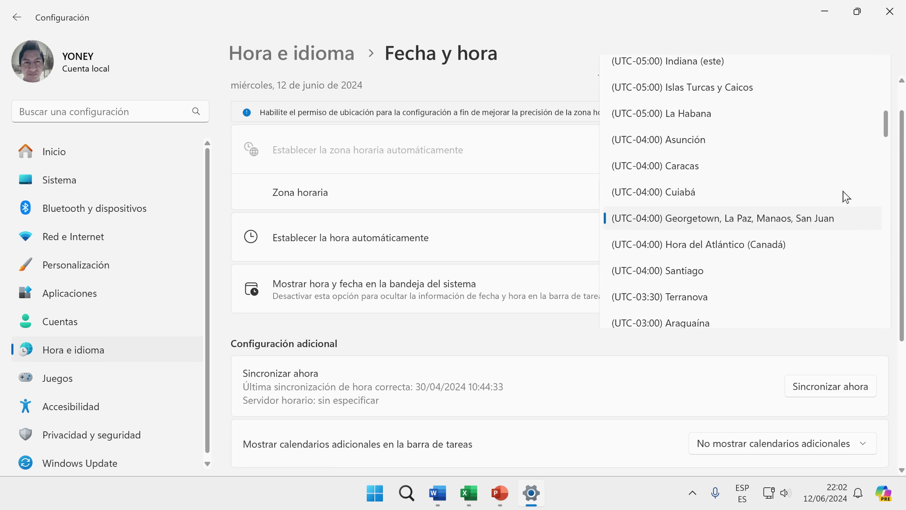
key(Escape)
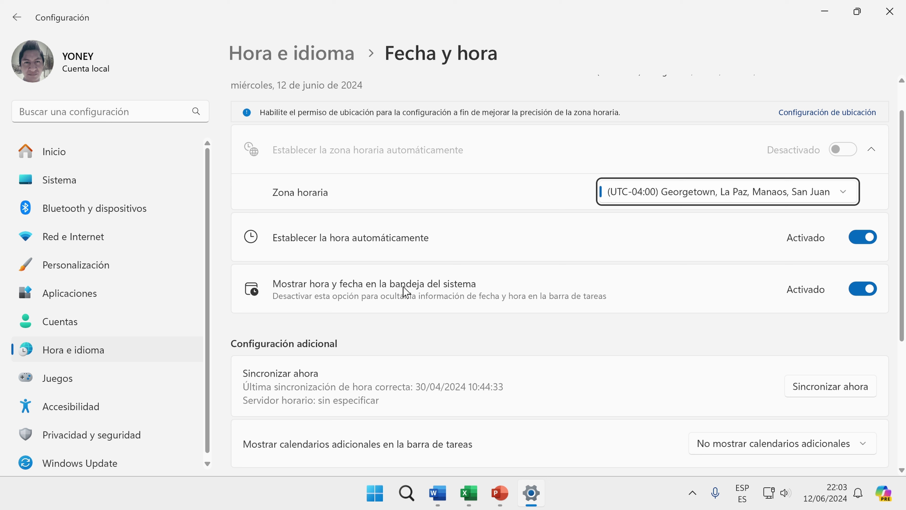
Turn "Mostrar hora y fecha en la bandeja del sistema" off and back on.
click(853, 295)
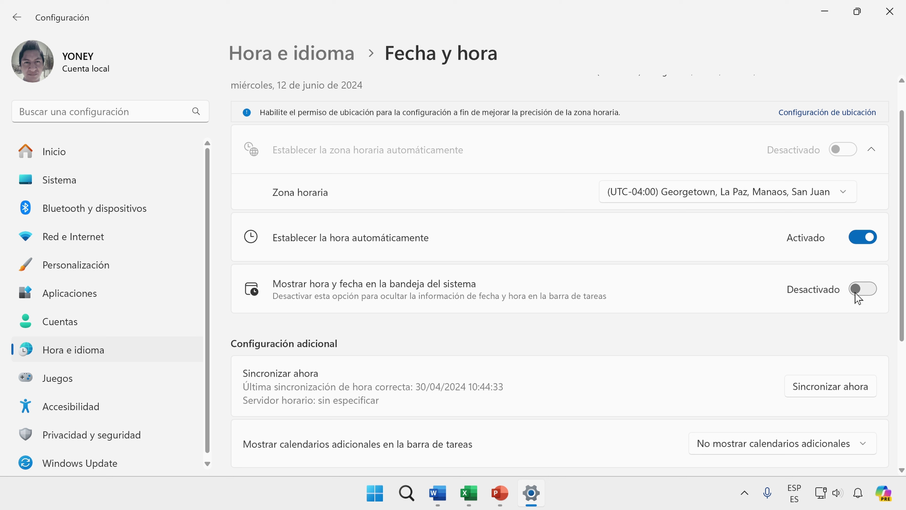
click(870, 299)
right_click(596, 496)
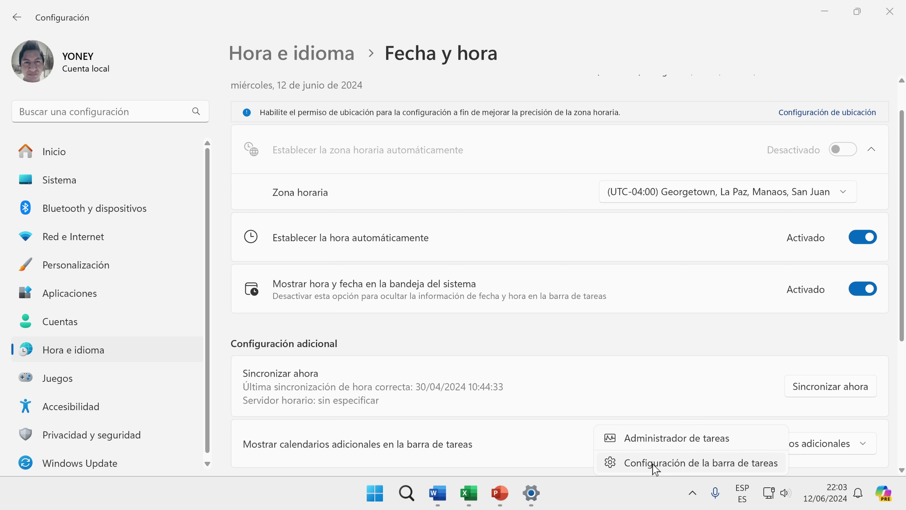
click(611, 499)
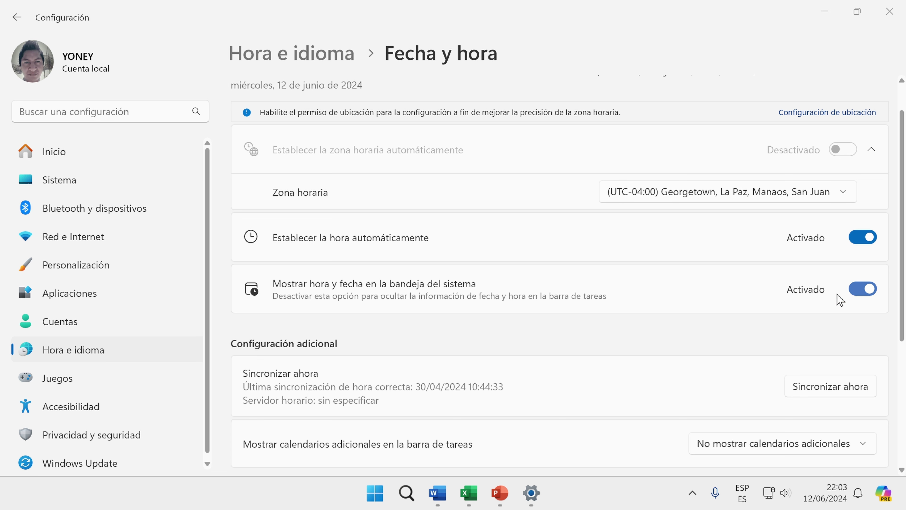
Check the additional calendar options for the taskbar and view the calendar opened from the taskbar clock.
scroll(718, 338, down, 3)
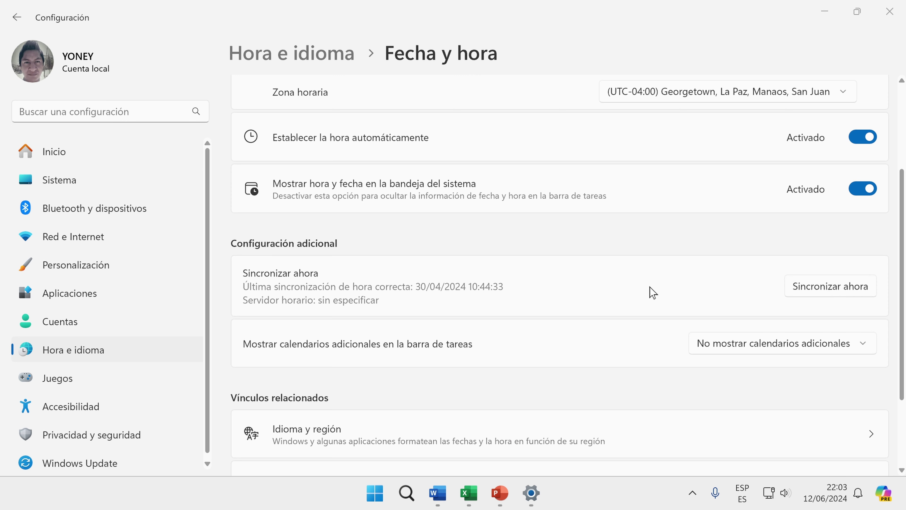
scroll(633, 303, up, 4)
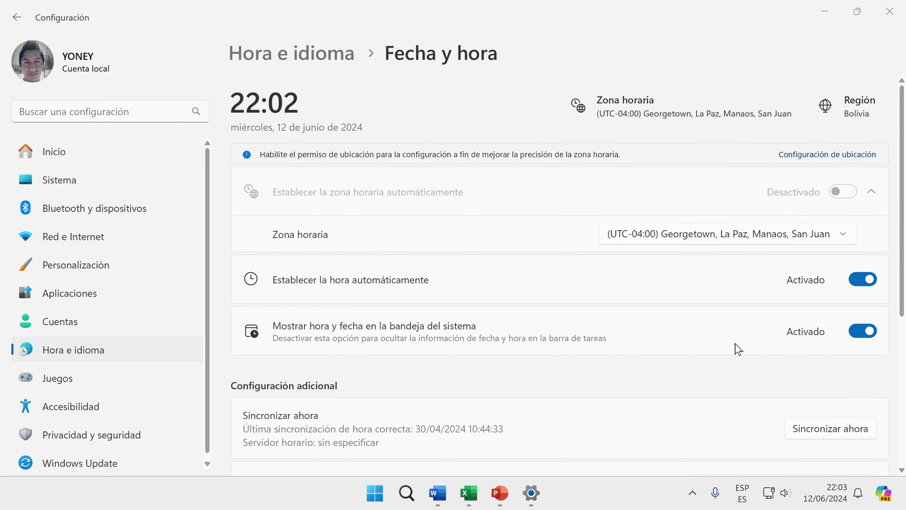
scroll(749, 365, down, 5)
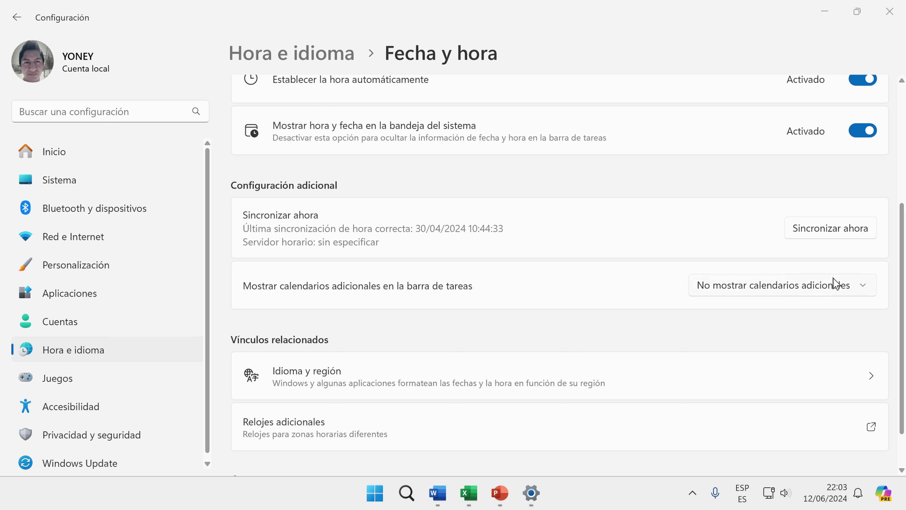
click(837, 284)
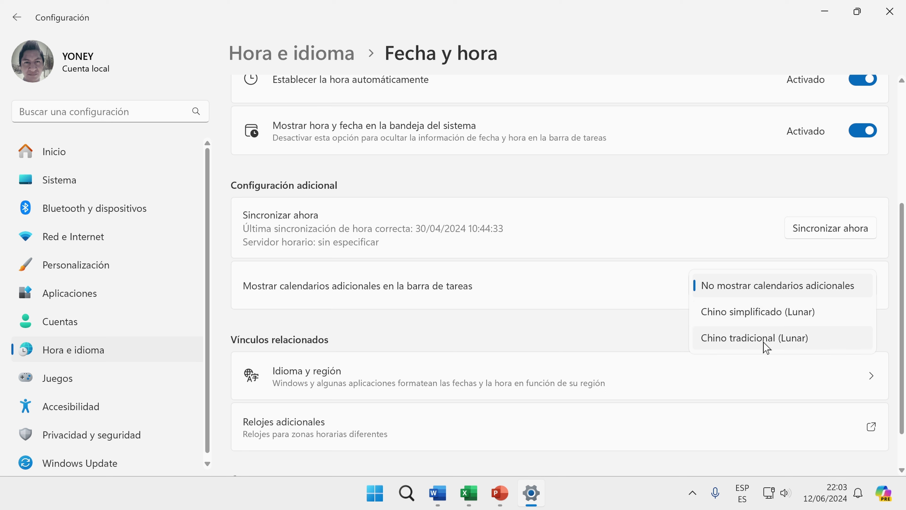
click(842, 502)
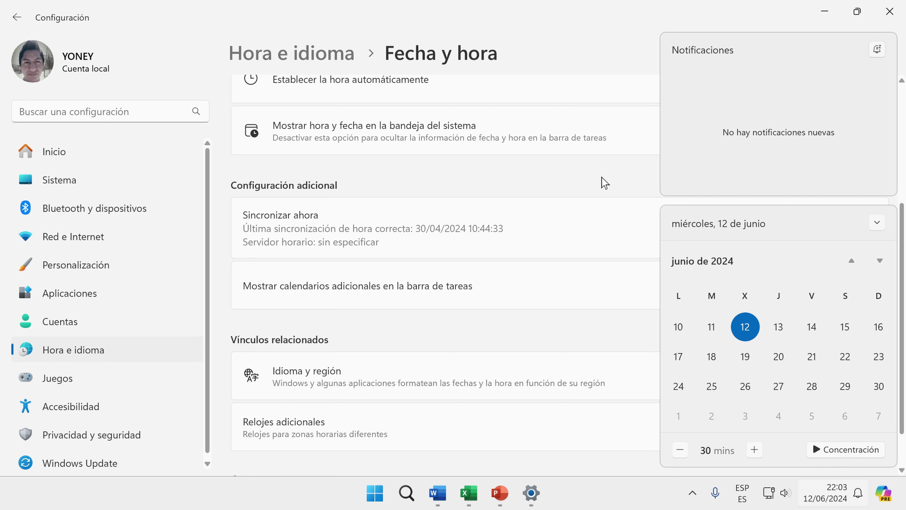
click(605, 183)
scroll(579, 387, down, 2)
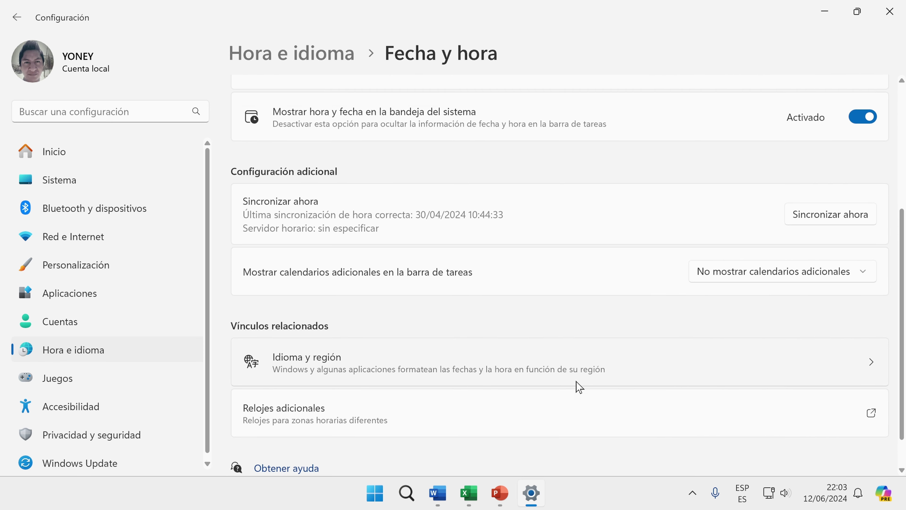
scroll(578, 386, down, 1)
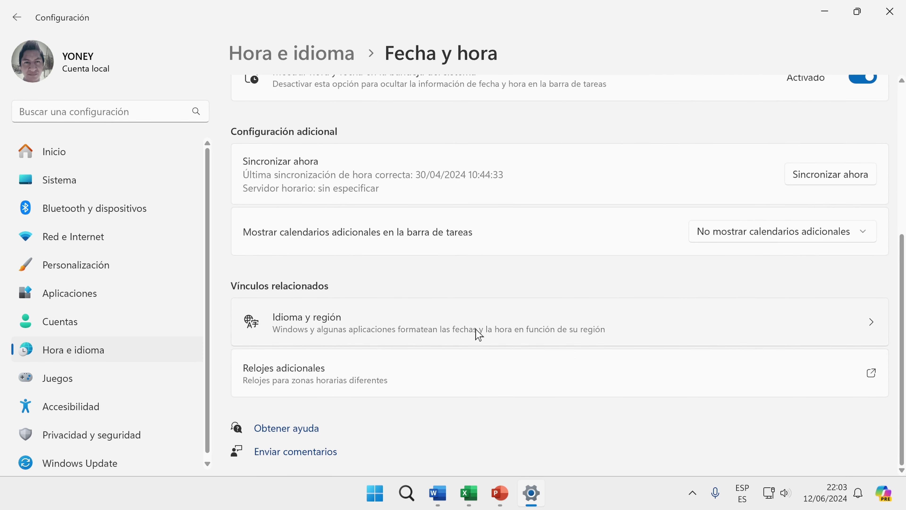
scroll(528, 365, up, 3)
scroll(572, 423, up, 3)
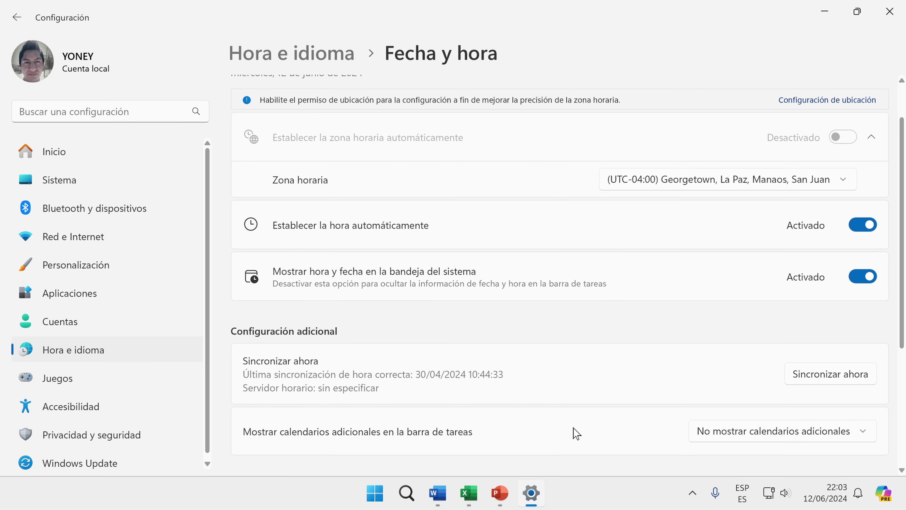
scroll(581, 411, up, 2)
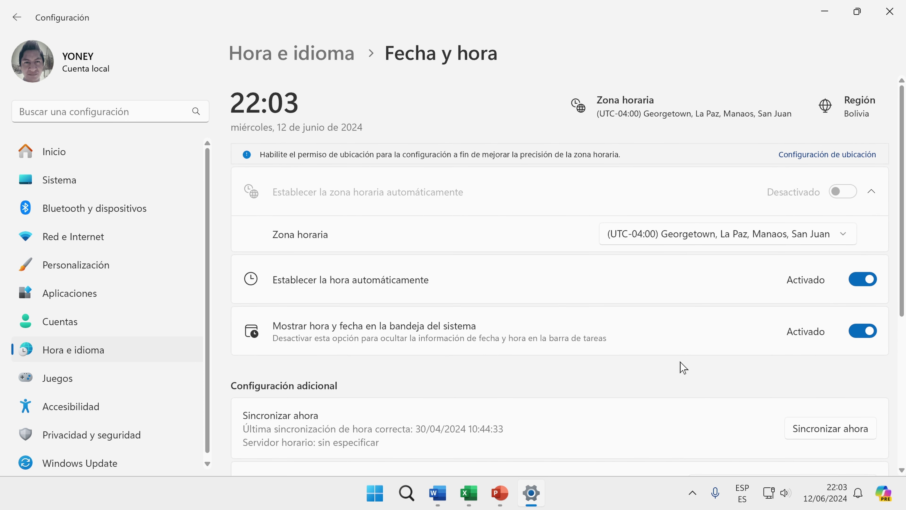